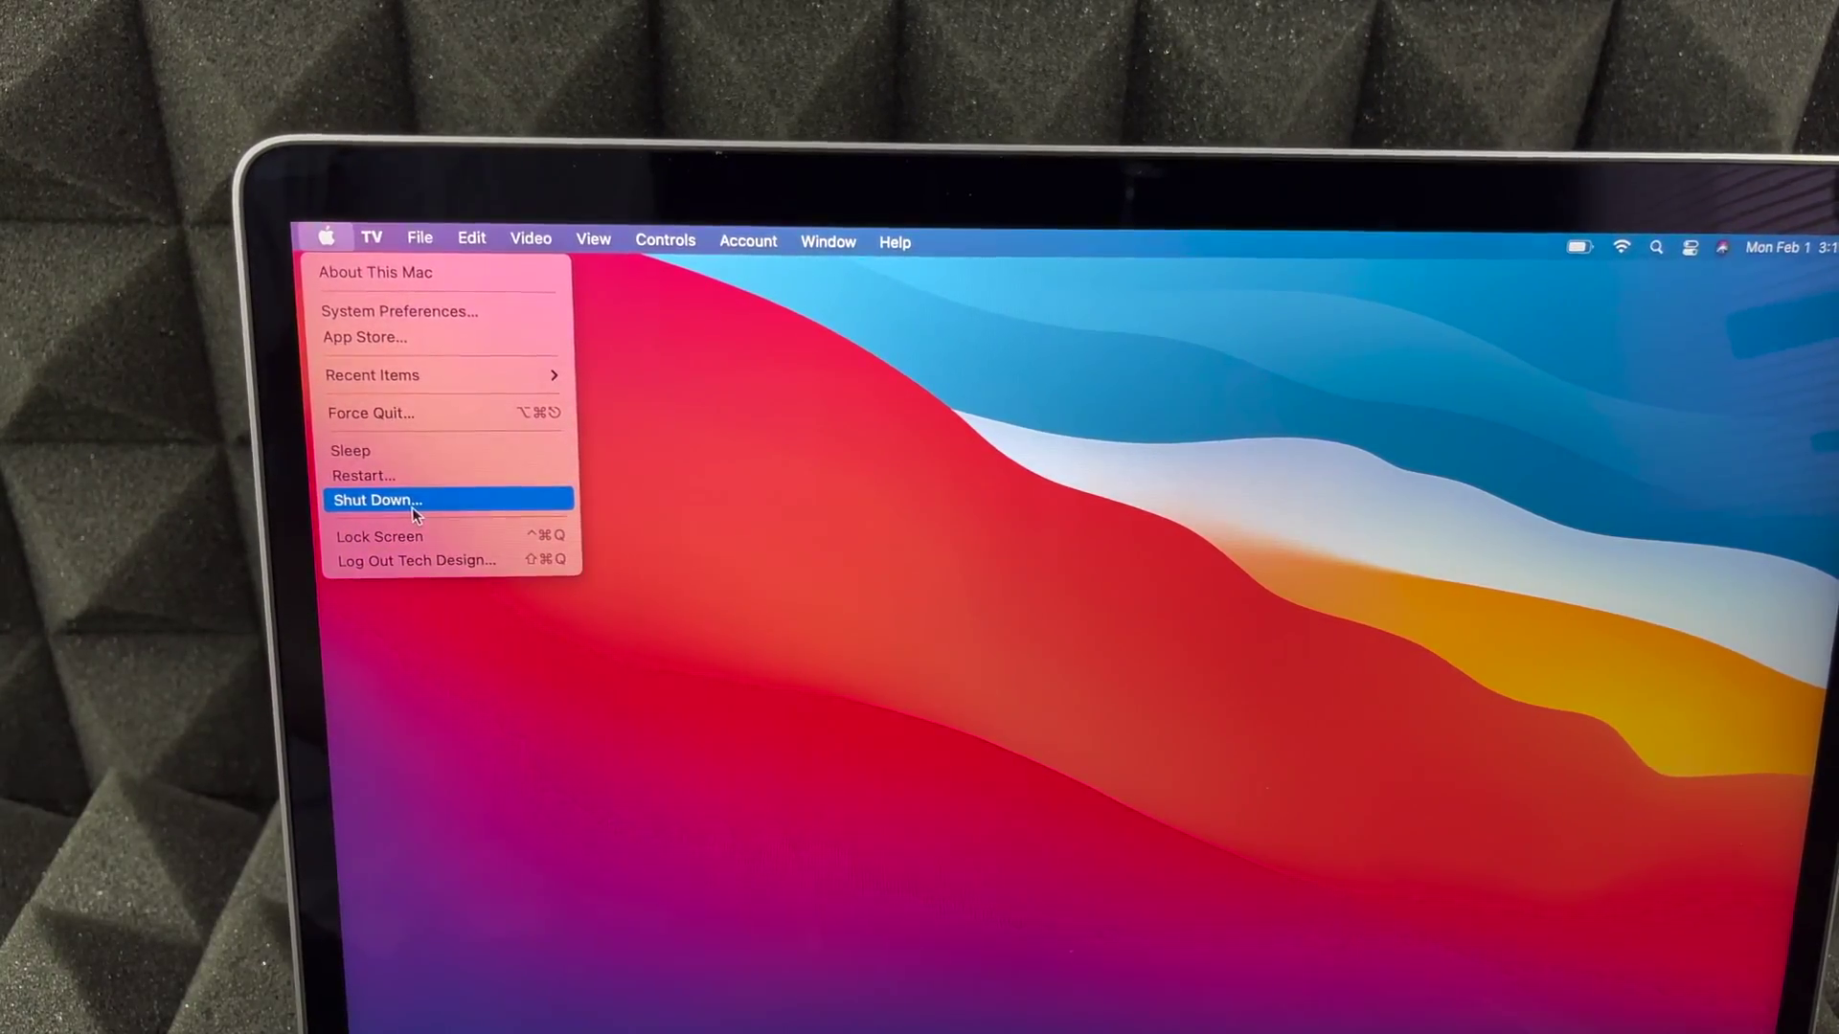
Step: Choose Shut Down… from the Apple menu so the shutdown confirmation appears
left_click(415, 503)
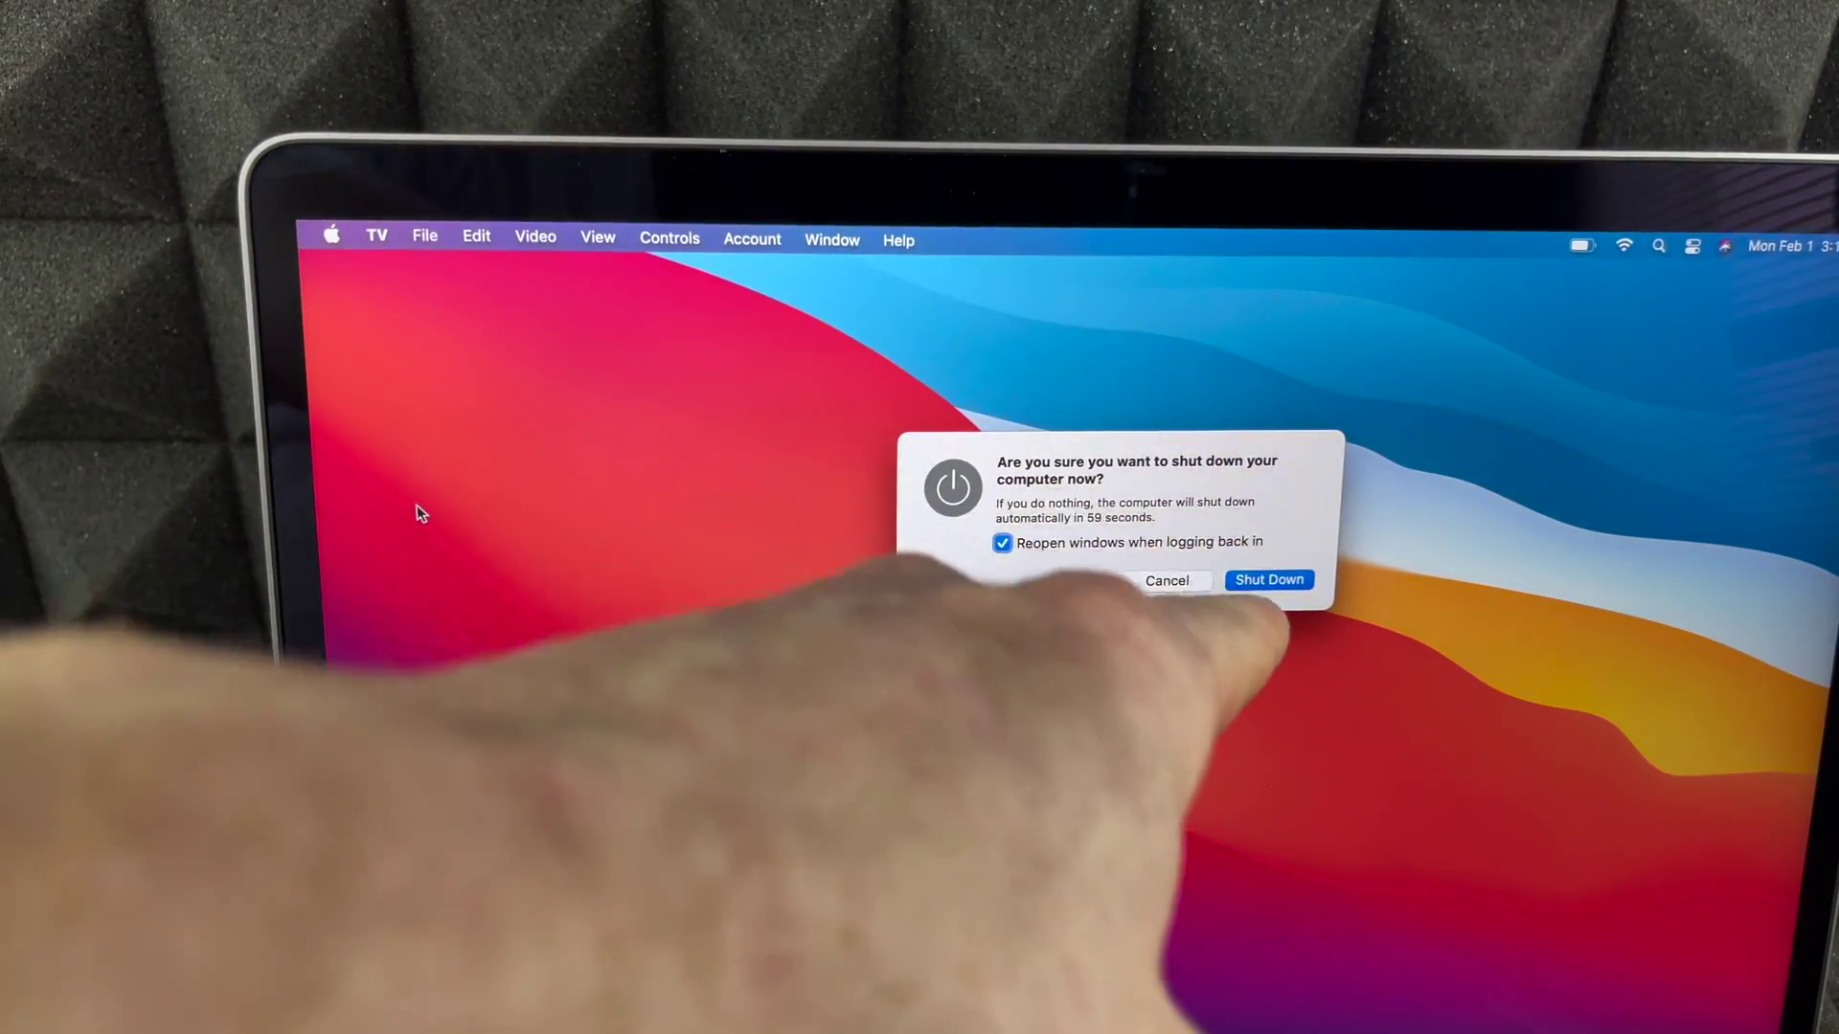